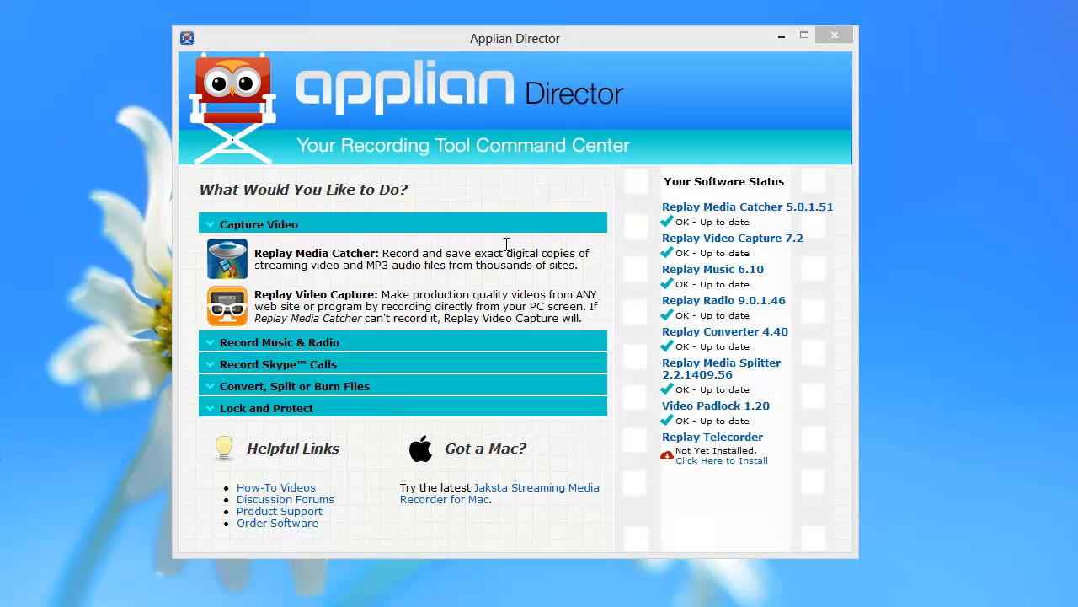
Browse the music and radio recording tools, then return to the video capture tools.
left_click(443, 344)
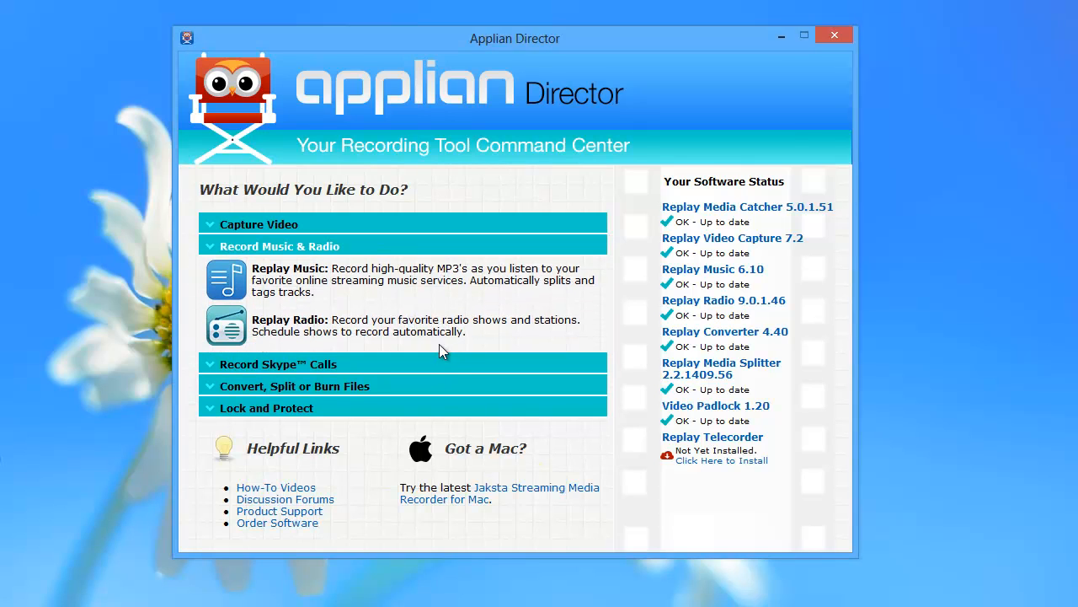
left_click(468, 227)
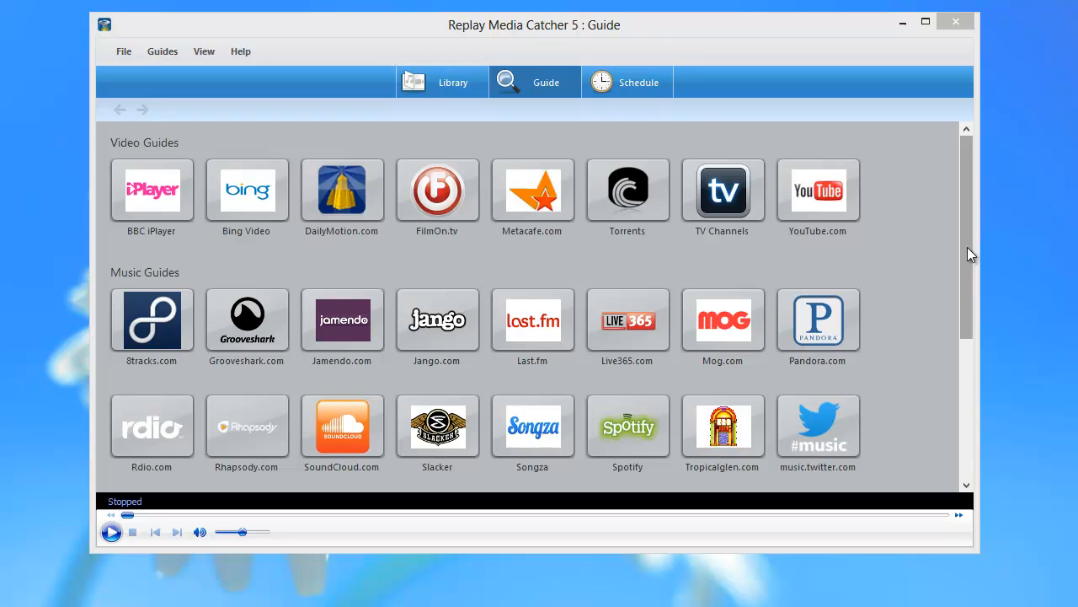
left_click_drag(968, 255, 957, 286)
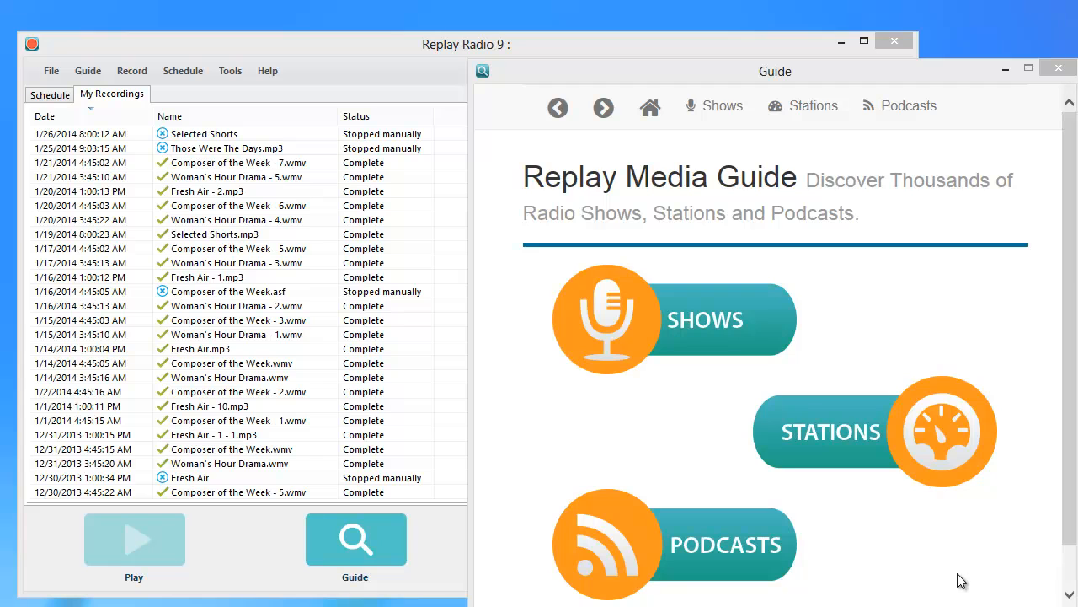
Browse the guide's Popular stations list and open the BBC Radio 2 station page.
left_click(855, 438)
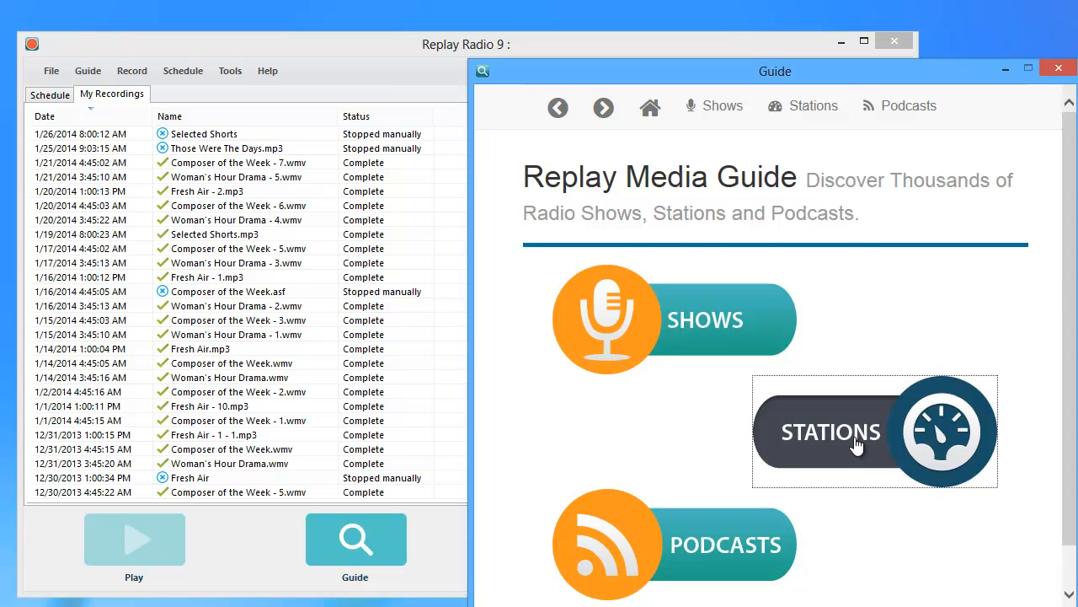
left_click(590, 159)
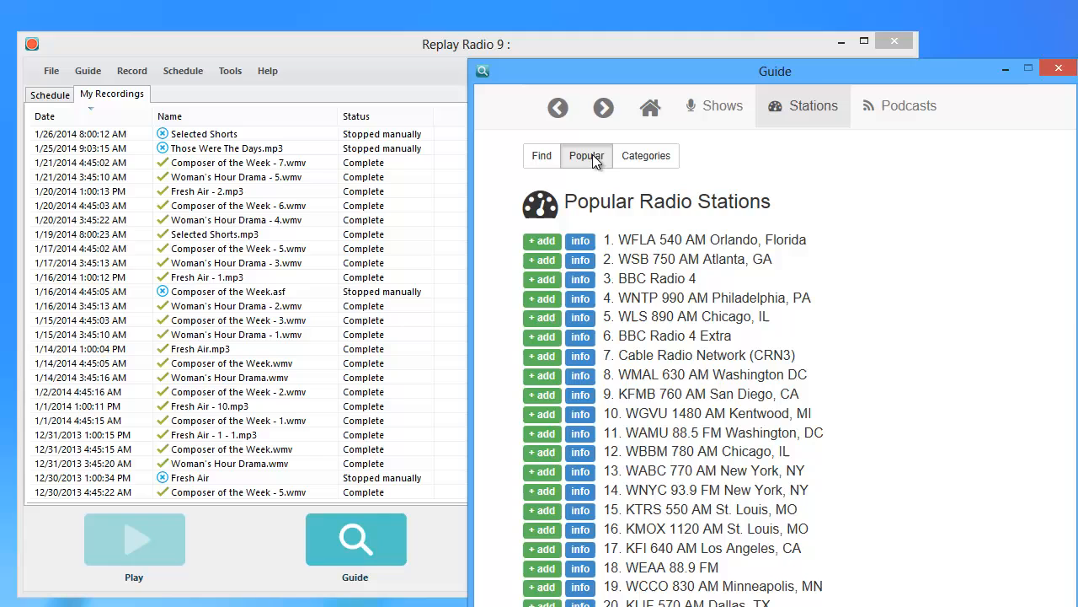
scroll(1067, 242, "down", 3)
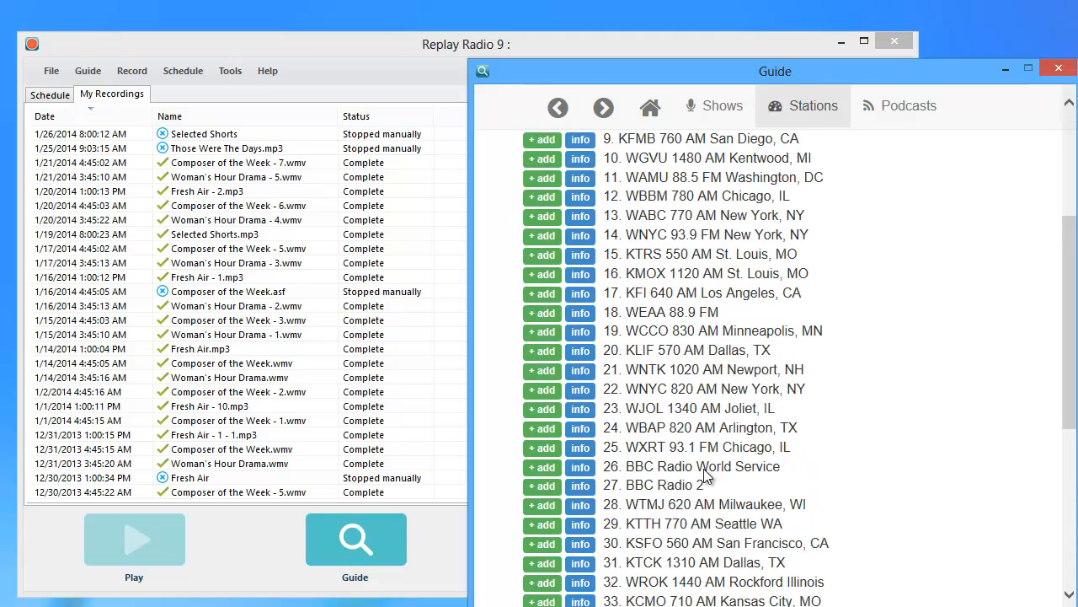
left_click(542, 486)
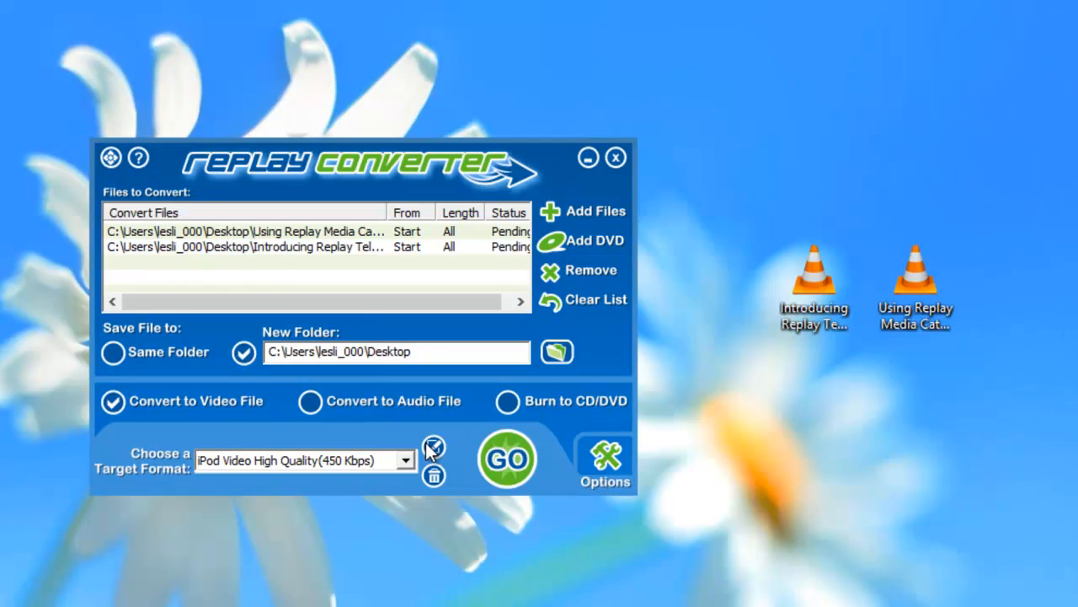
Choose iPod Video High Quality as the target format and load Happy by Pharrell.mp3 into Replay Media Splitter.
left_click(407, 460)
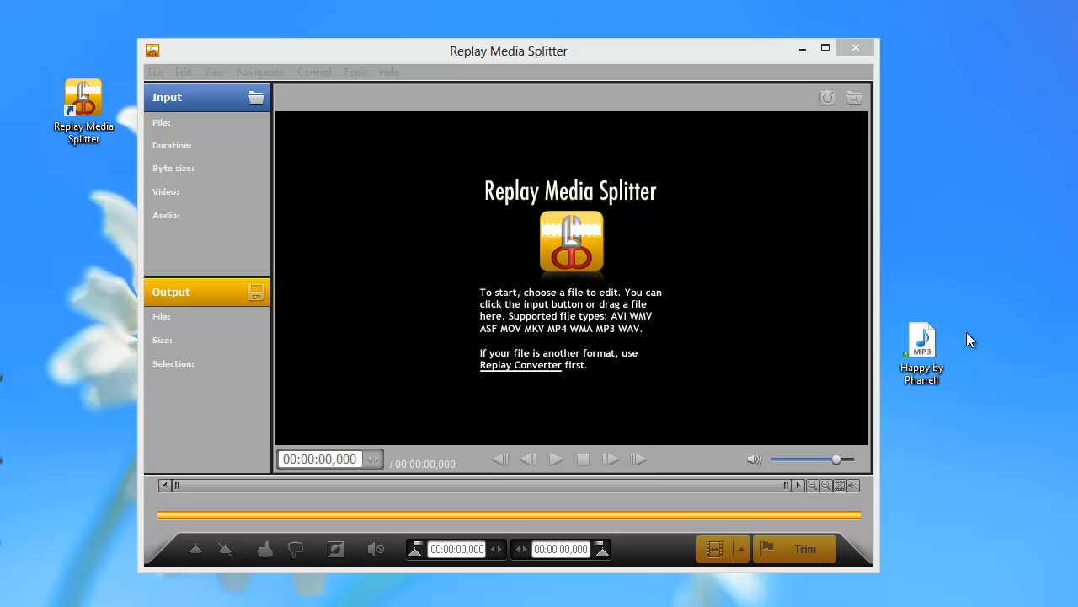
left_click_drag(922, 341, 784, 295)
left_click_drag(703, 282, 701, 279)
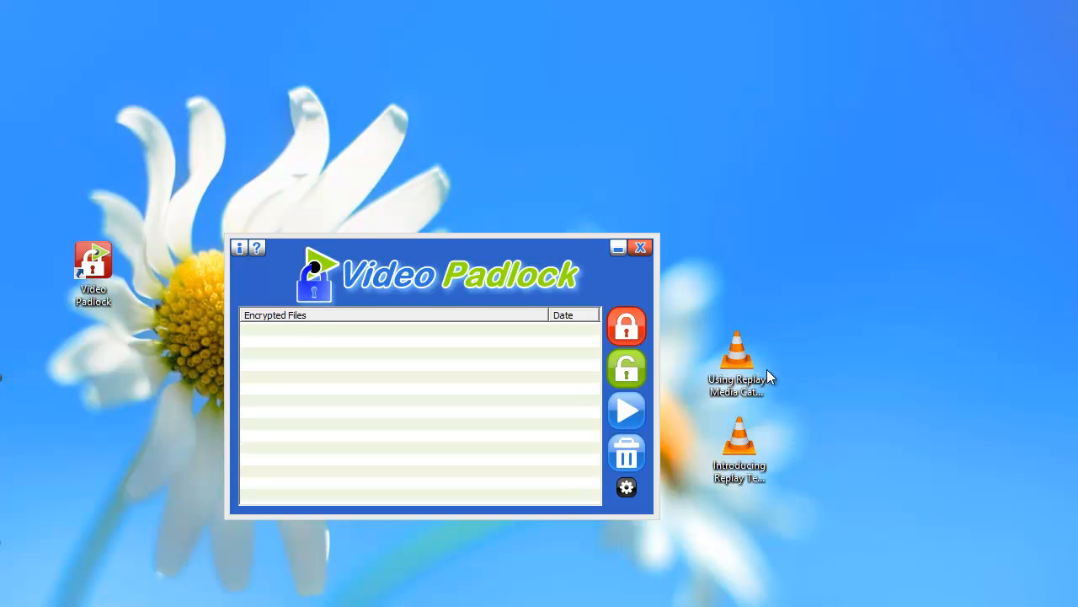
Encrypt the two desktop videos in Video Padlock and untick Replay Music in the suite installer.
left_click_drag(766, 376, 469, 345)
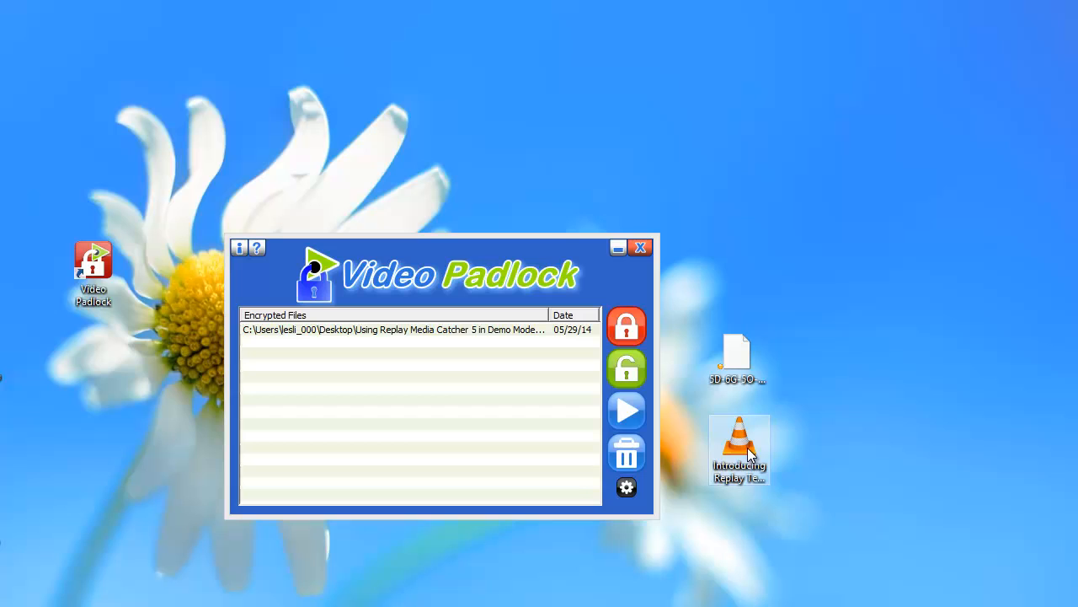
left_click_drag(747, 447, 459, 392)
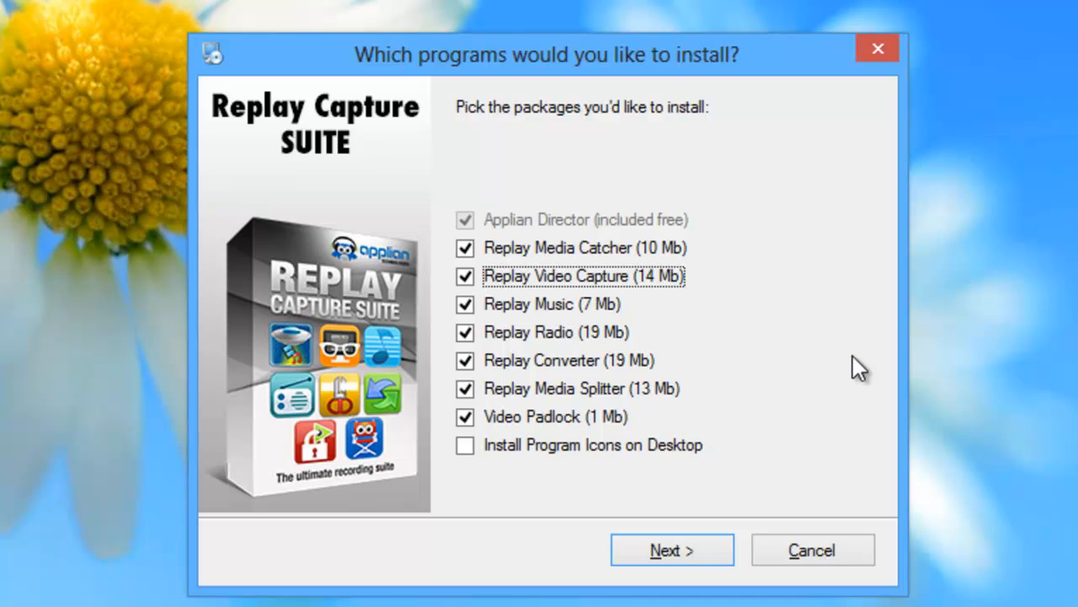
left_click(468, 305)
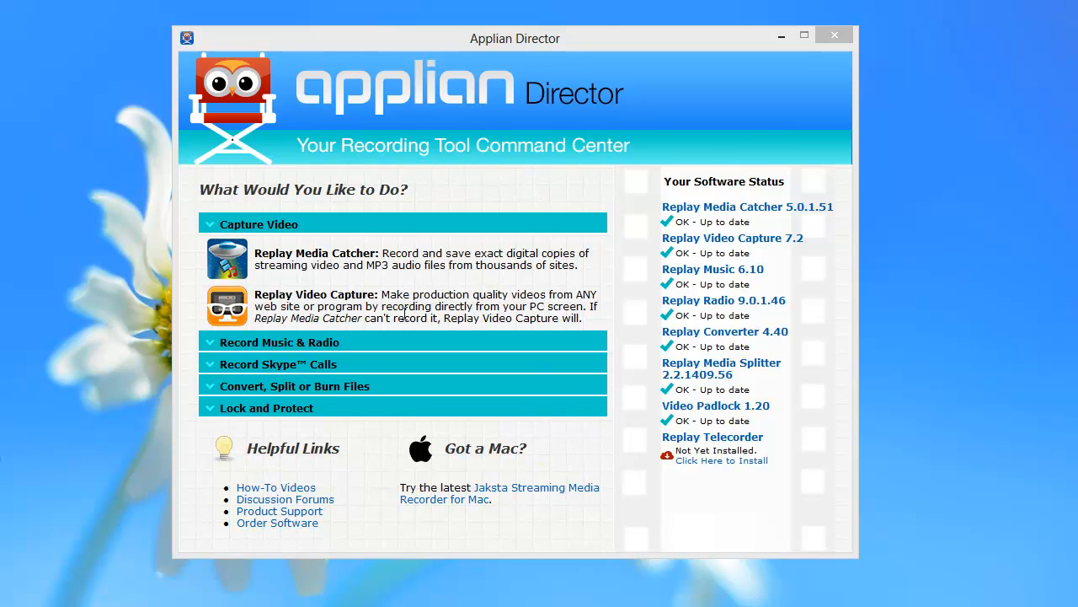
Expand Record Music & Radio, Convert Split or Burn Files, and Lock and Protect in turn.
left_click(348, 341)
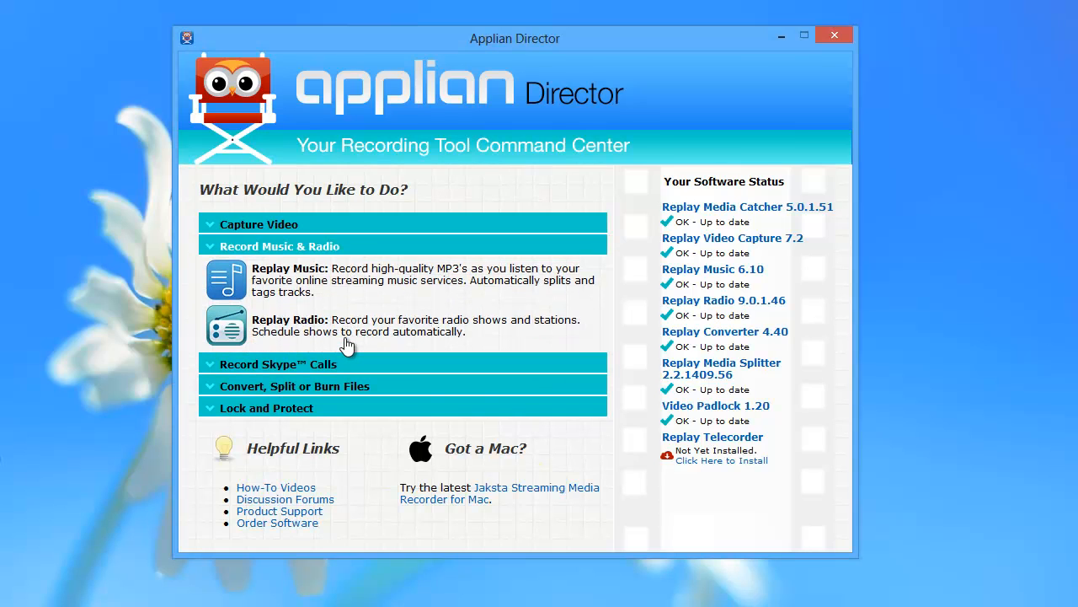
left_click(353, 386)
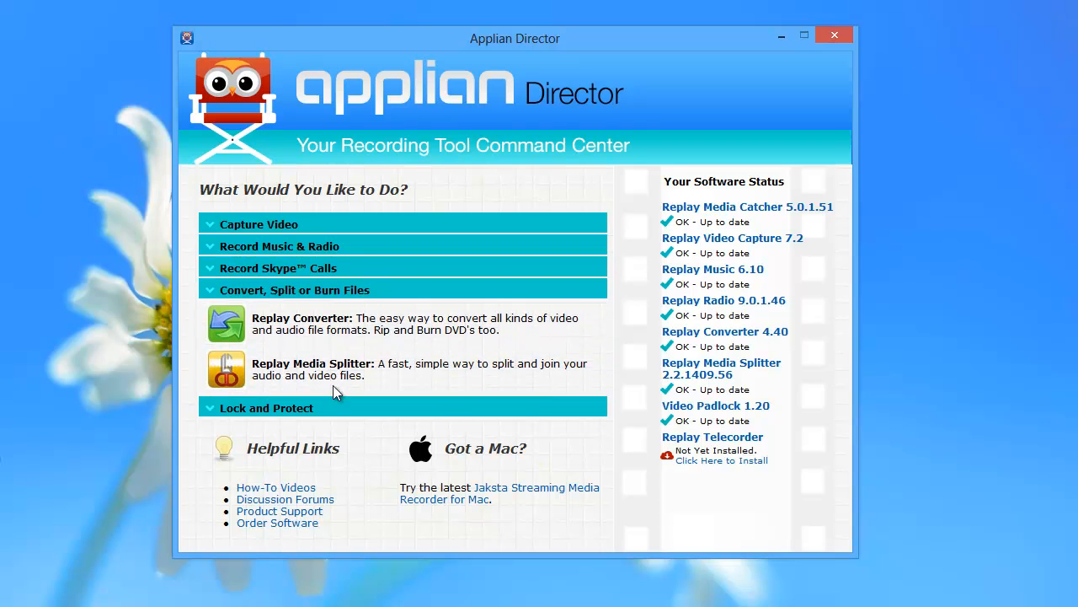
left_click(309, 409)
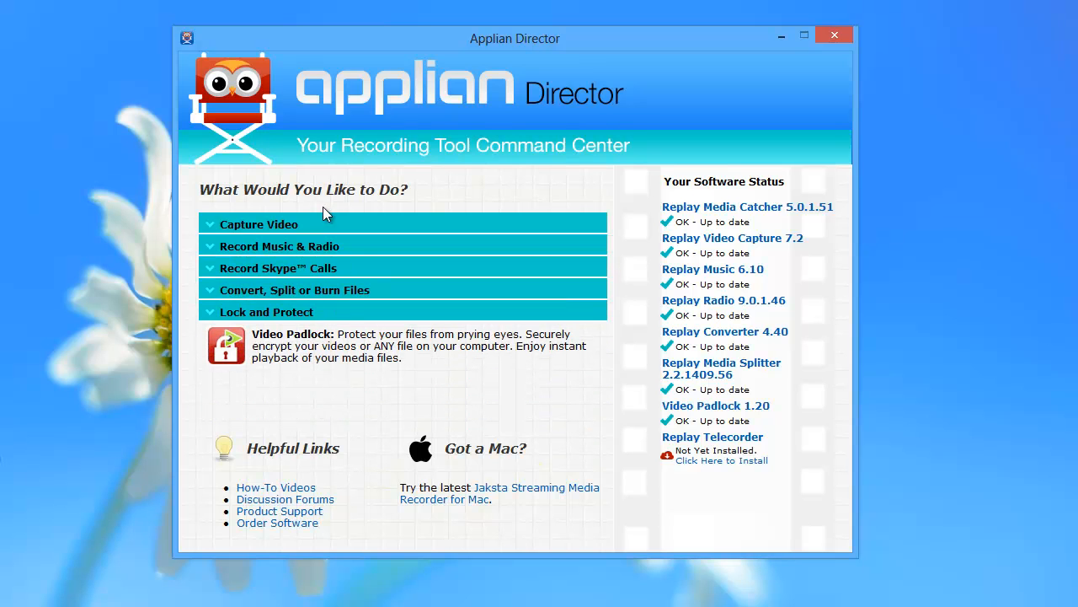